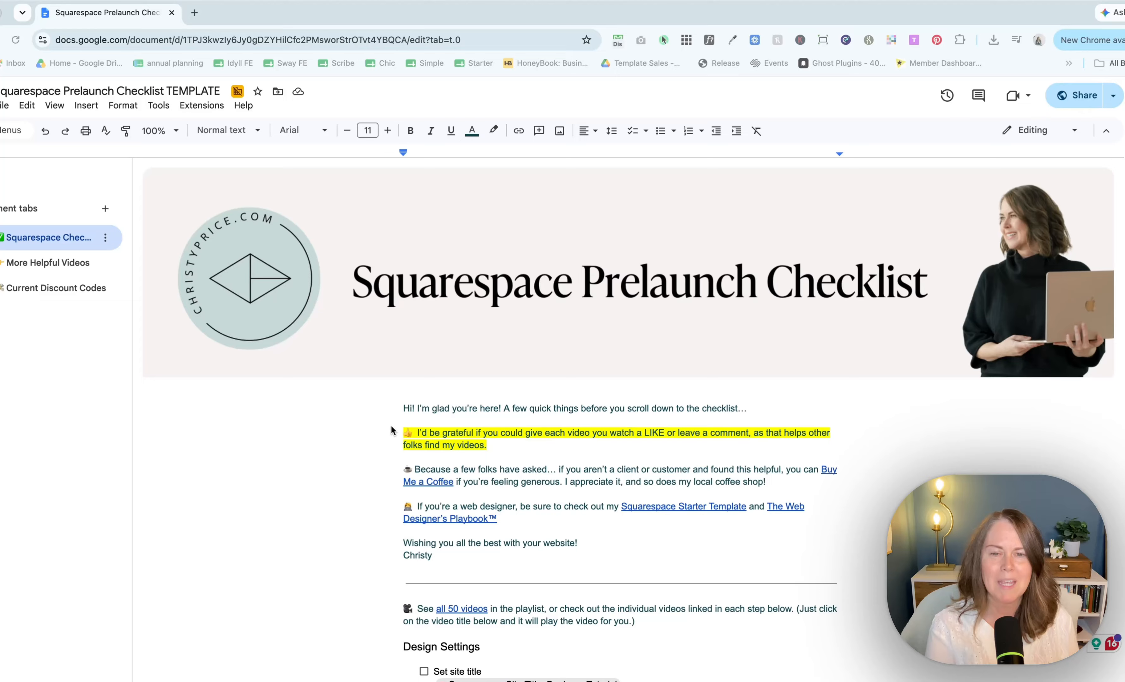
scroll(391, 425, down, 12)
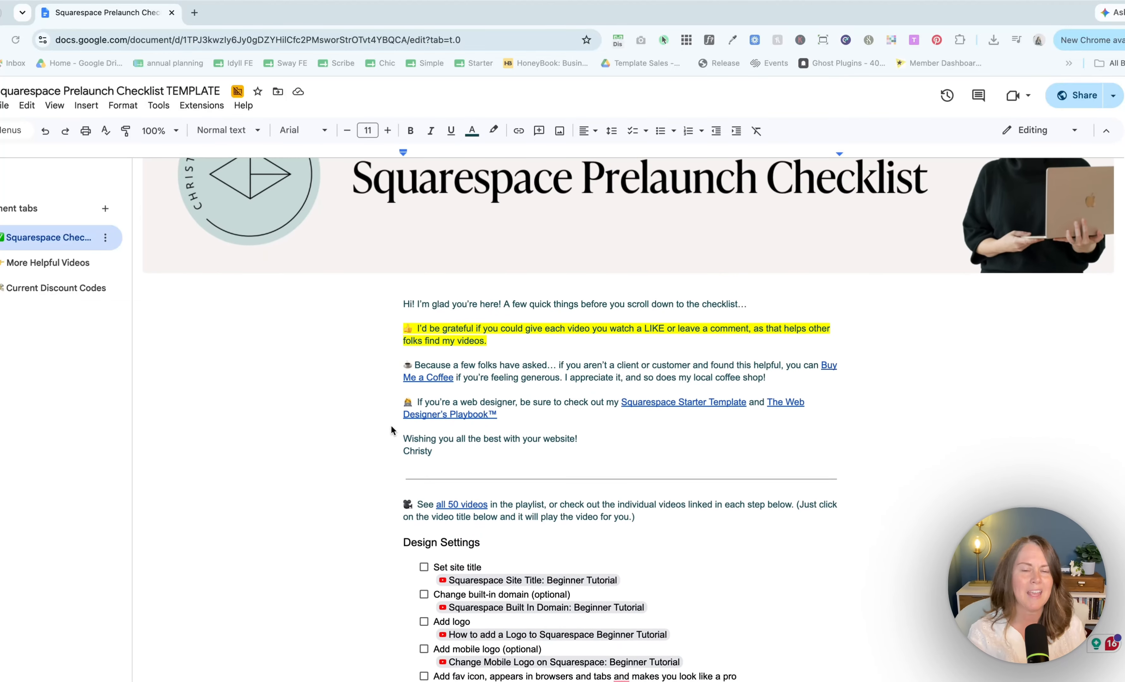
scroll(391, 425, down, 10)
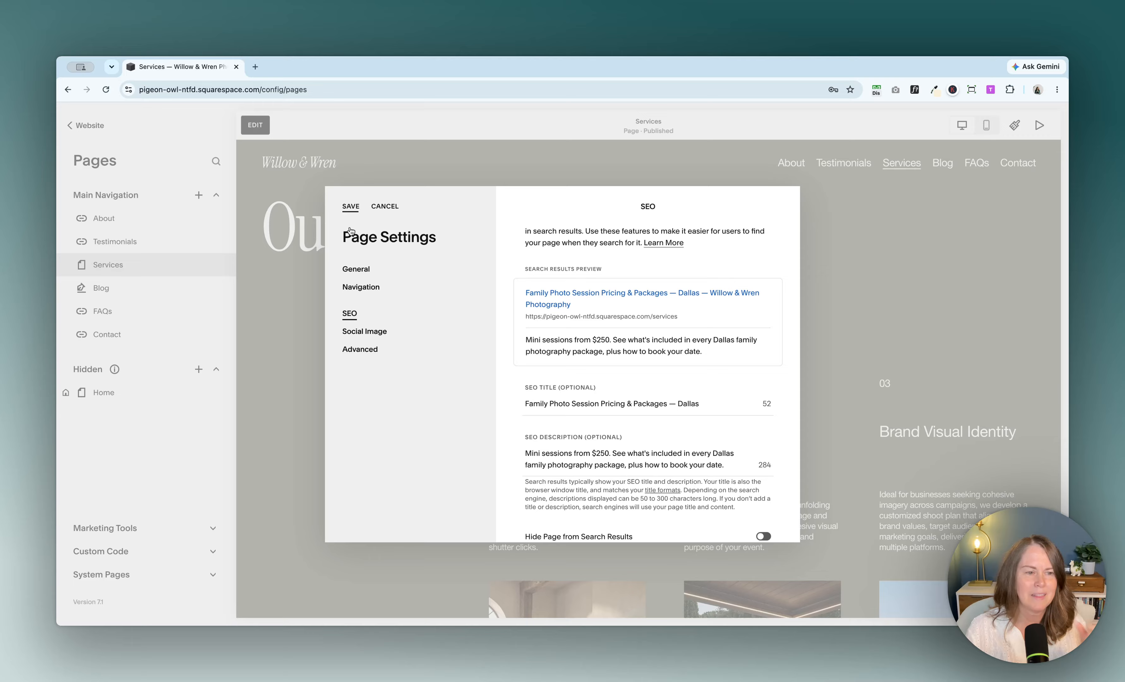
Step: Add a new page to Main Navigation using an About page template
click(351, 206)
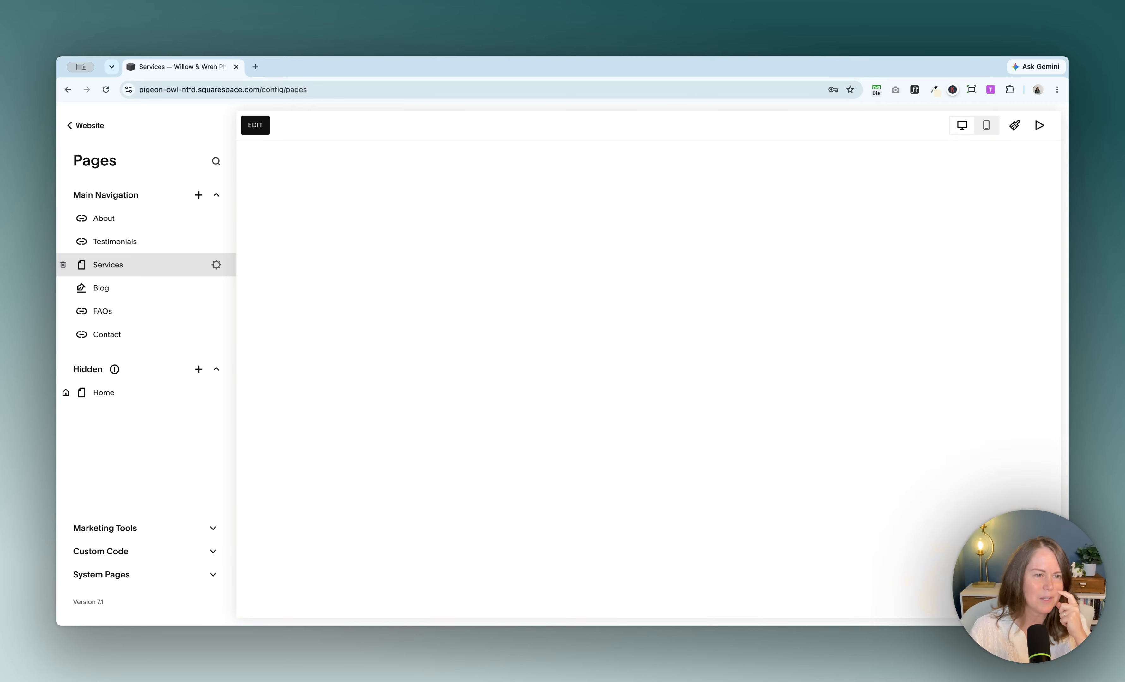
click(199, 195)
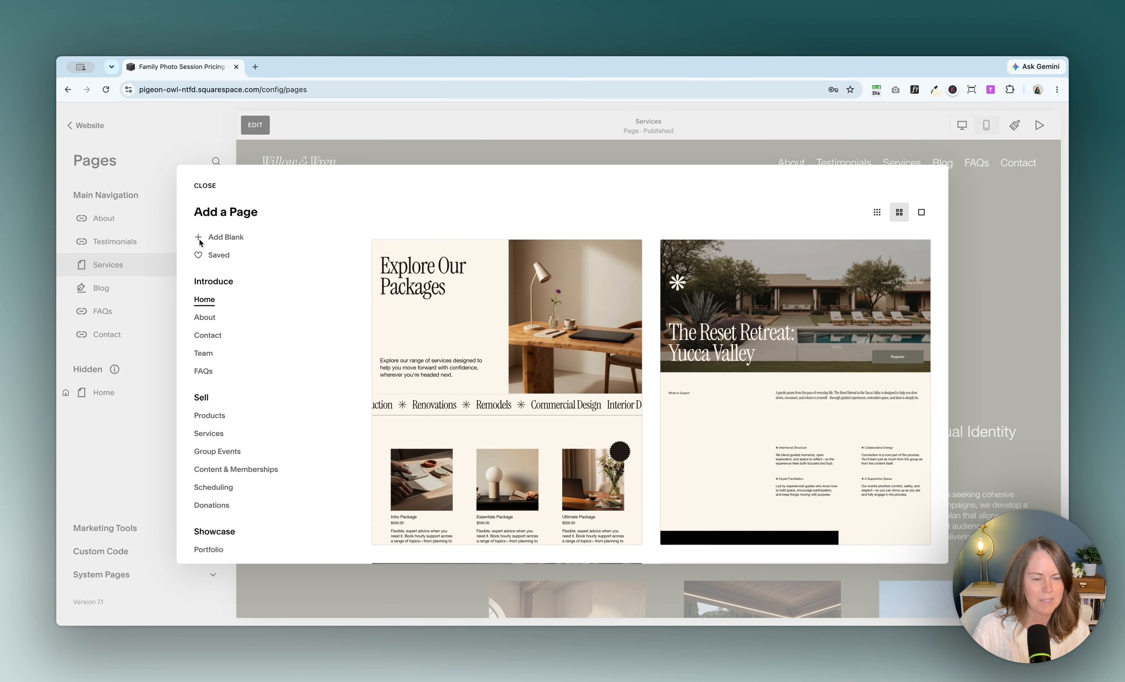
click(205, 317)
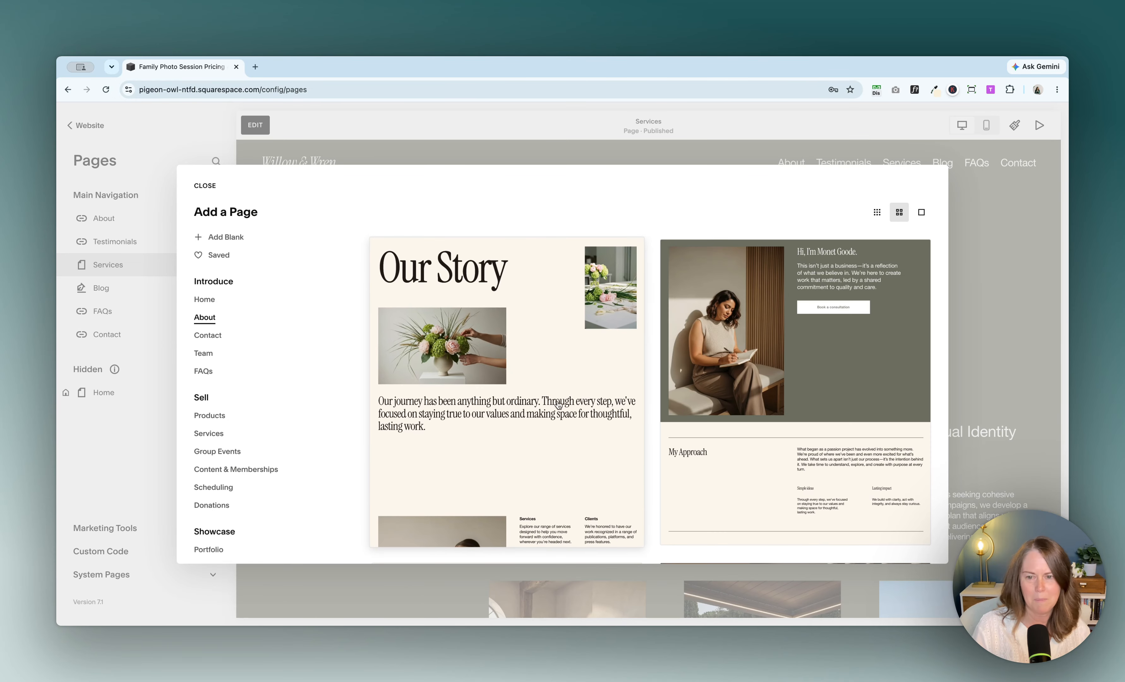
click(433, 366)
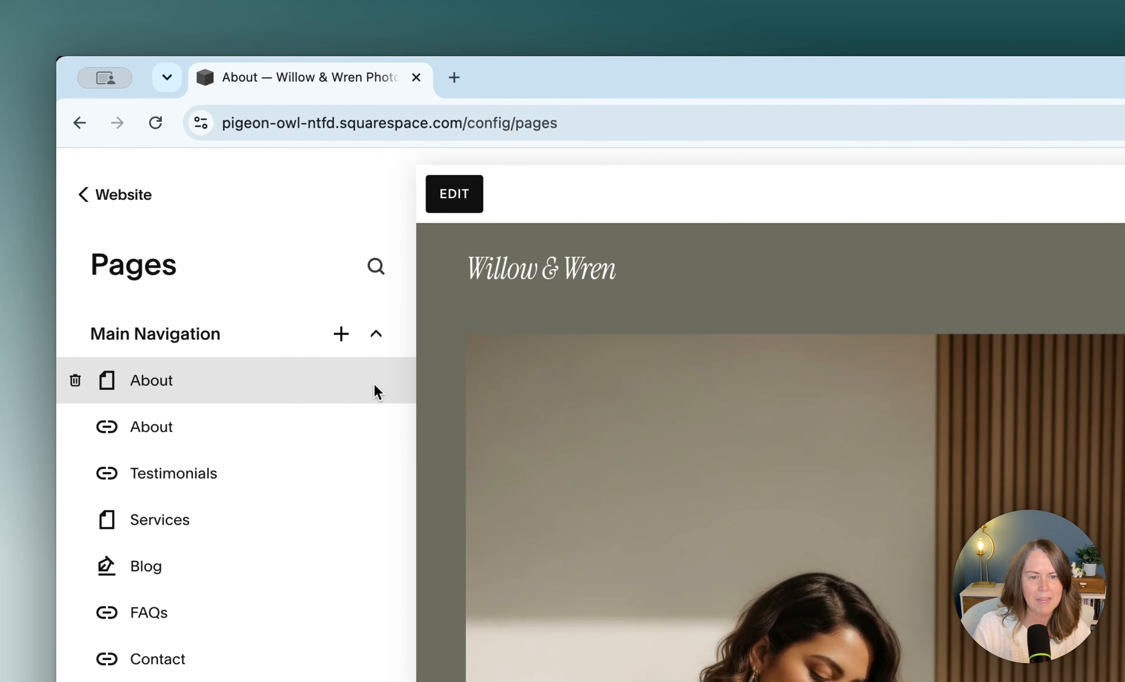
Step: Set the new About page's URL slug to /about and save the page settings
click(303, 308)
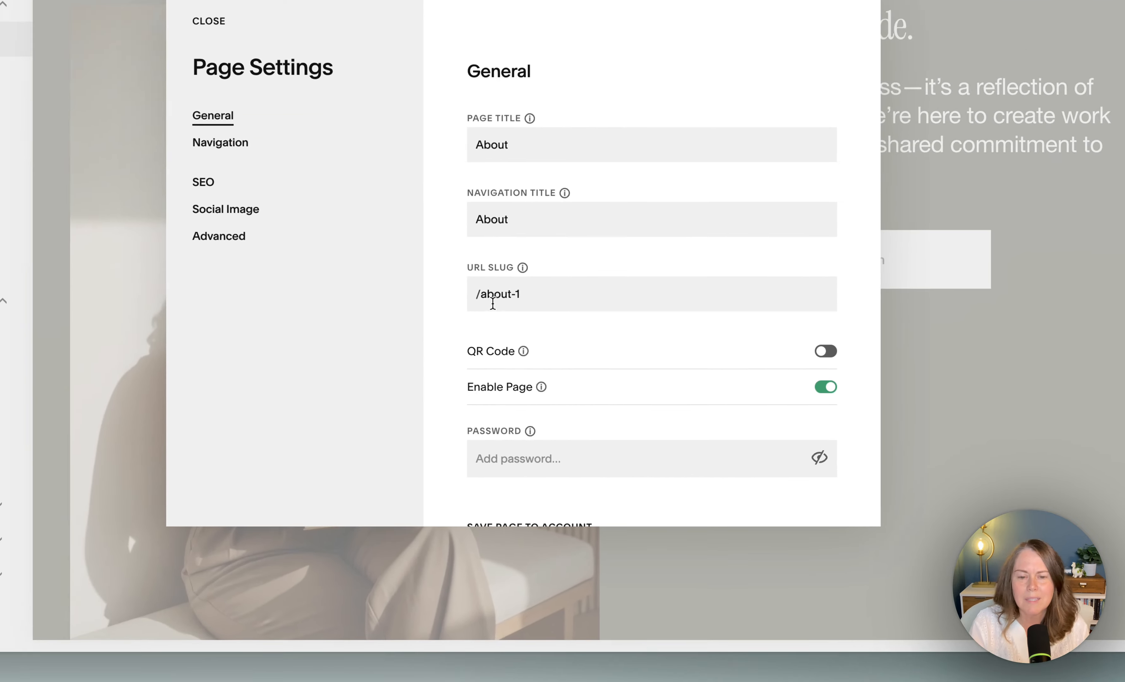
click(551, 294)
key(BackSpace)
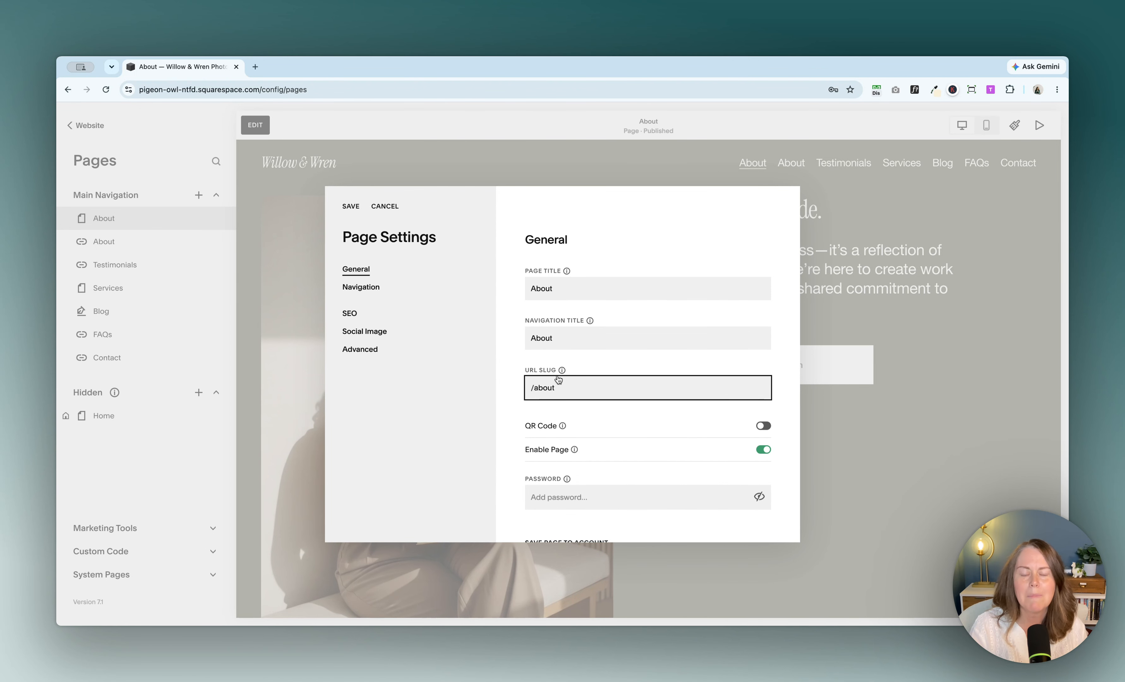
click(345, 206)
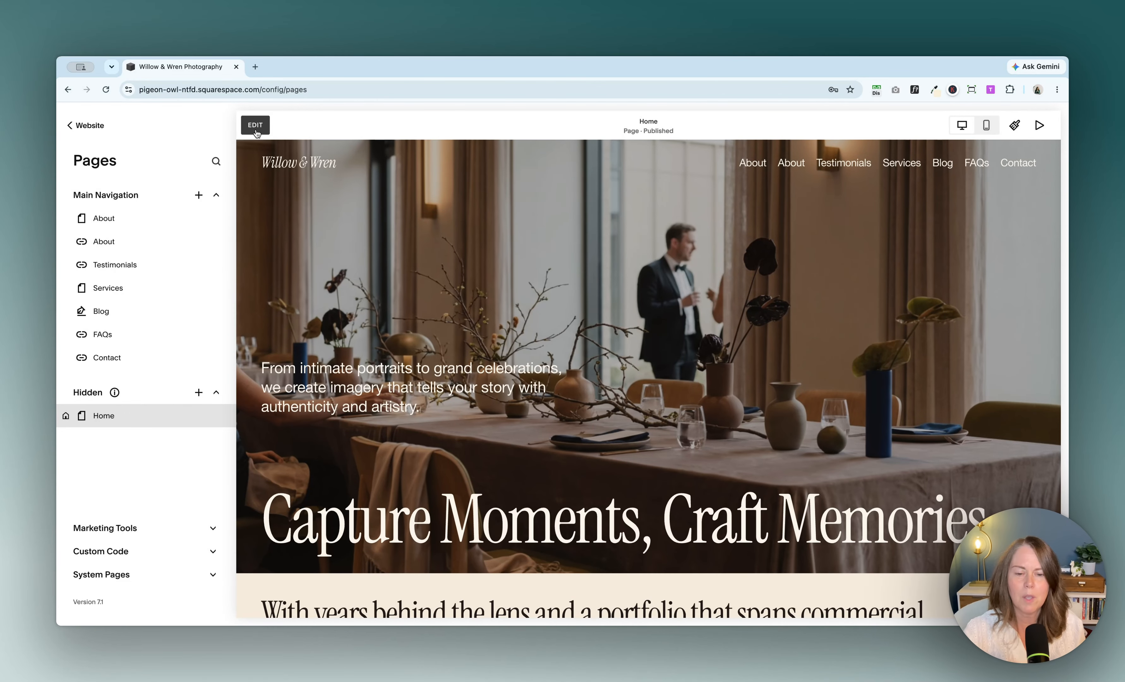
Step: Give the home page's standing portrait image alt text with the photographer's name followed by 'Dallas Portrait Photographer'
scroll(428, 344, down, 15)
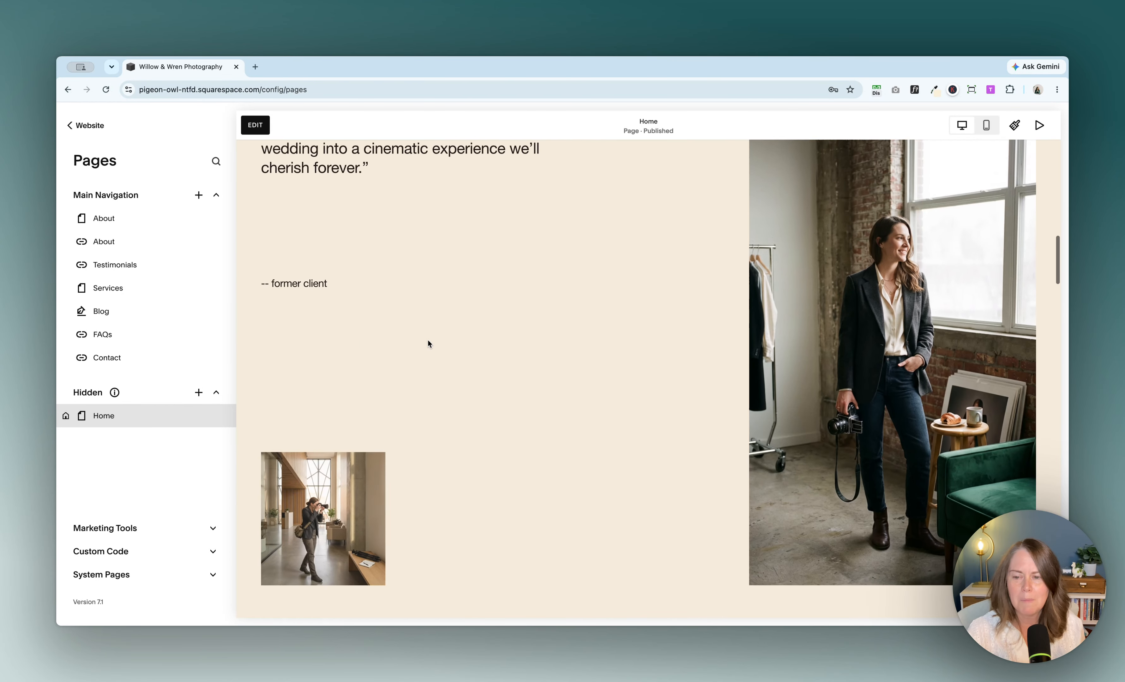
scroll(501, 337, down, 5)
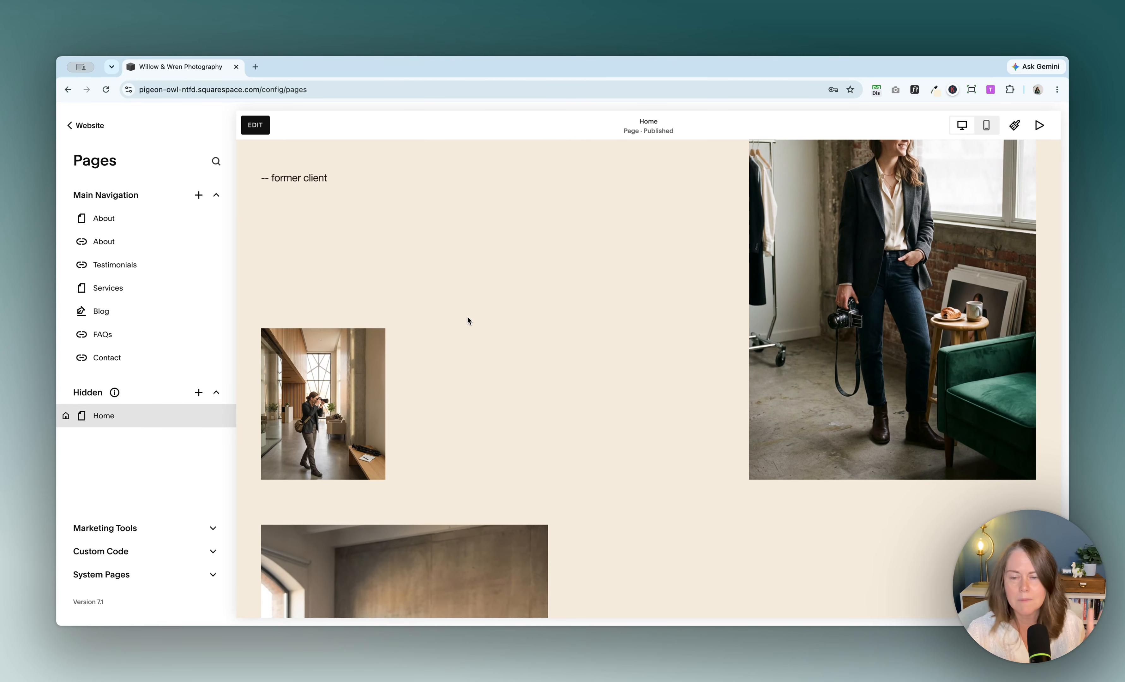
scroll(284, 176, up, 1)
click(256, 126)
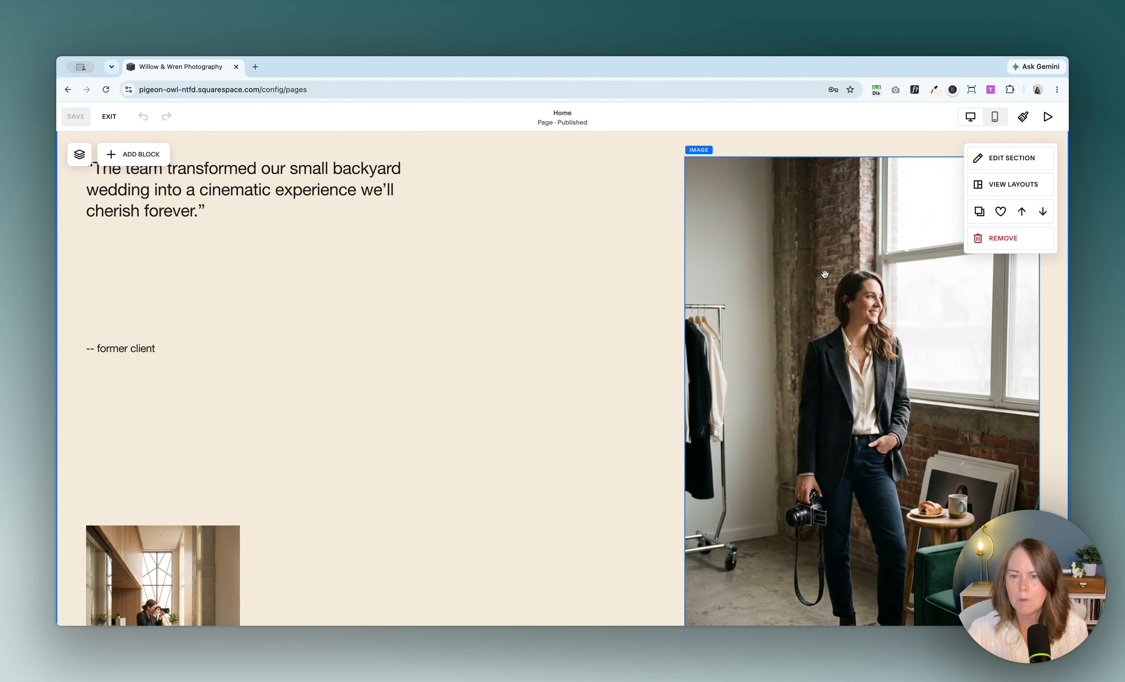
double_click(824, 277)
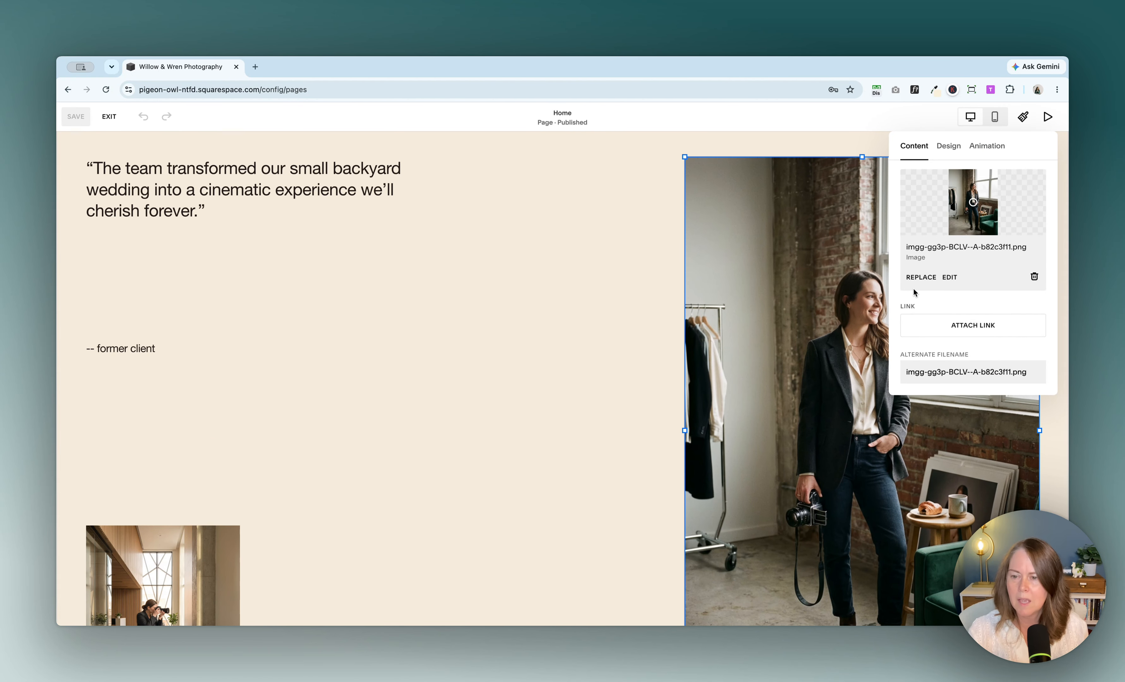
scroll(913, 289, down, 3)
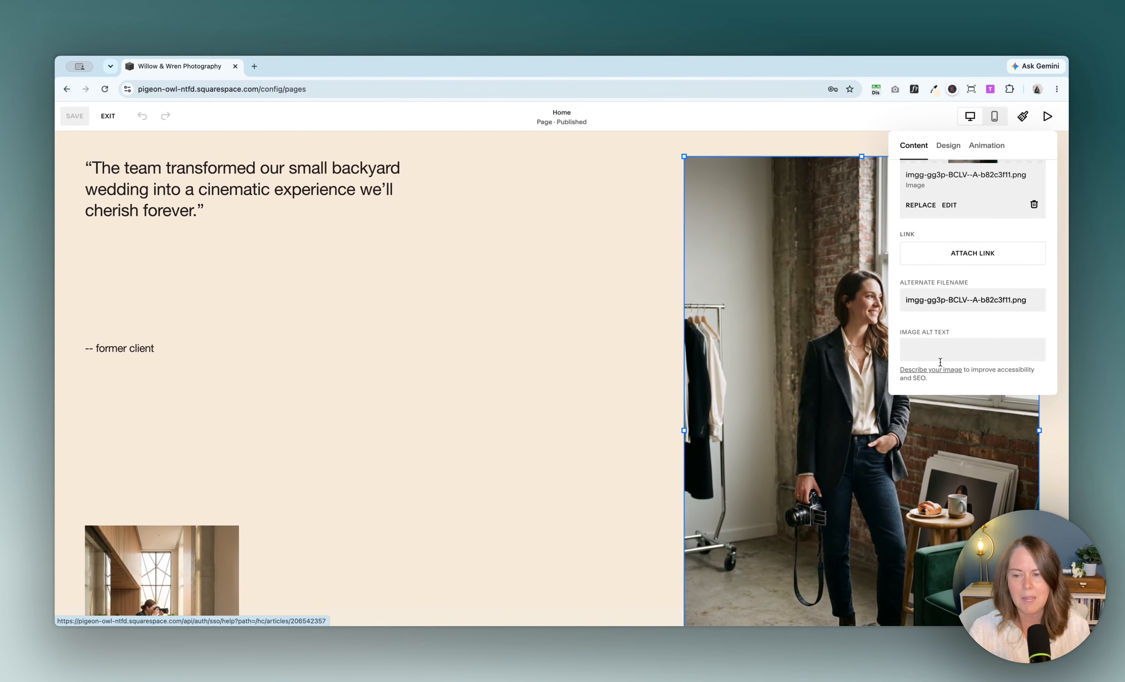
click(807, 423)
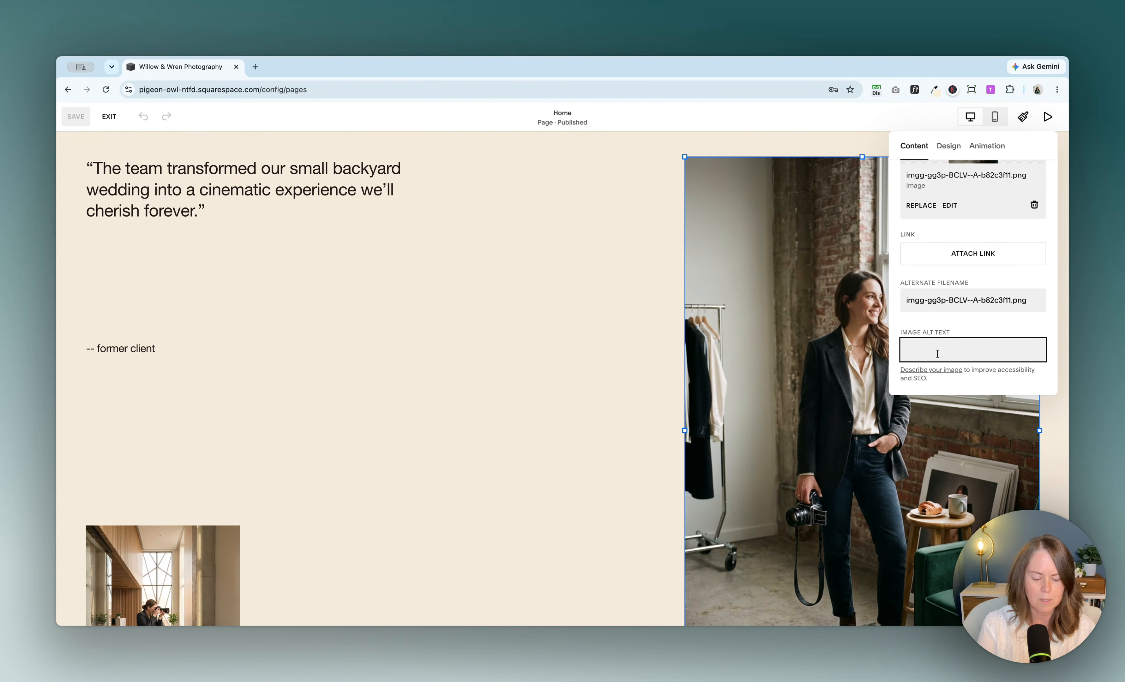
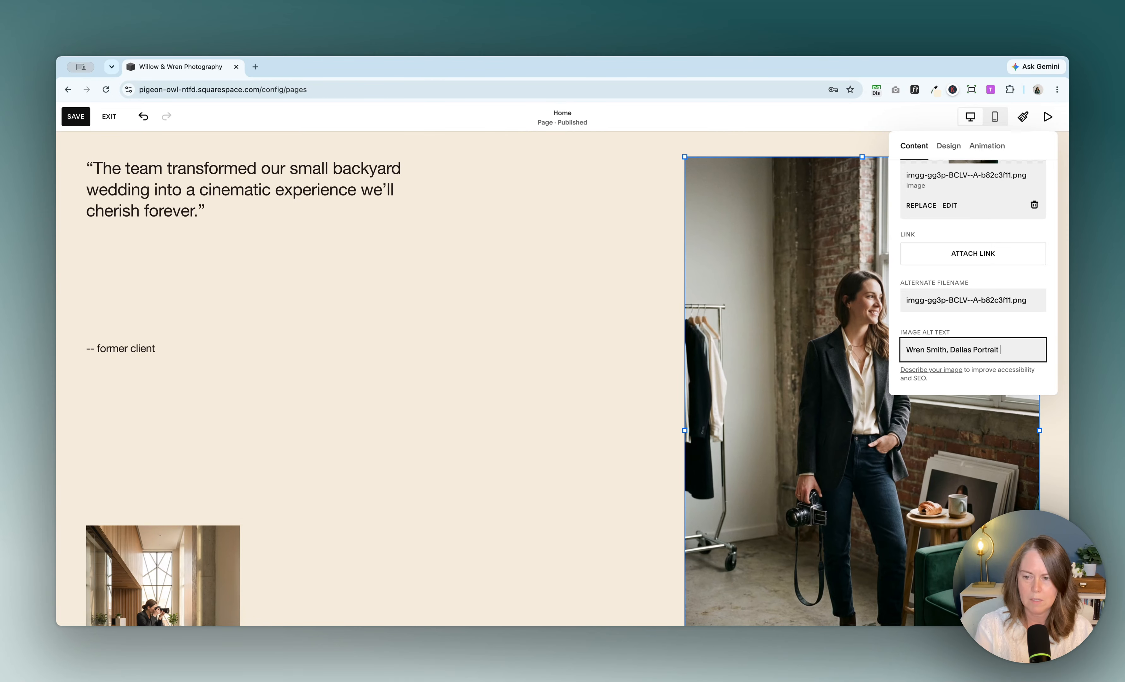
text(ographer)
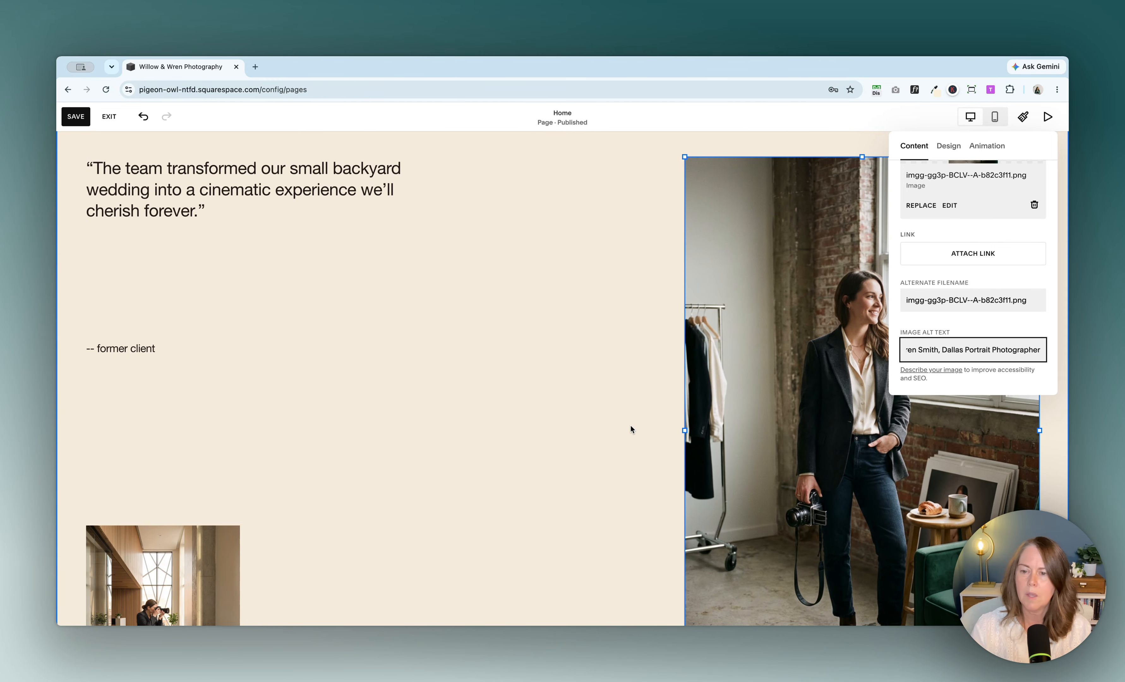
click(645, 438)
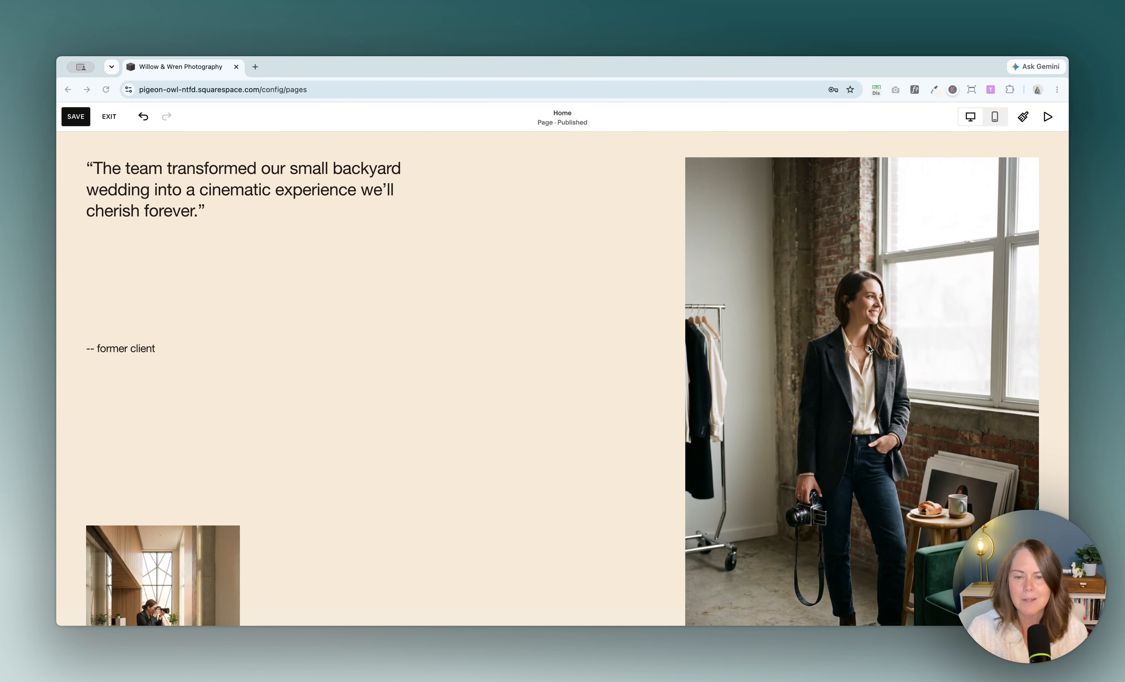
Step: Save the home page edits and exit the editor
scroll(867, 344, down, 5)
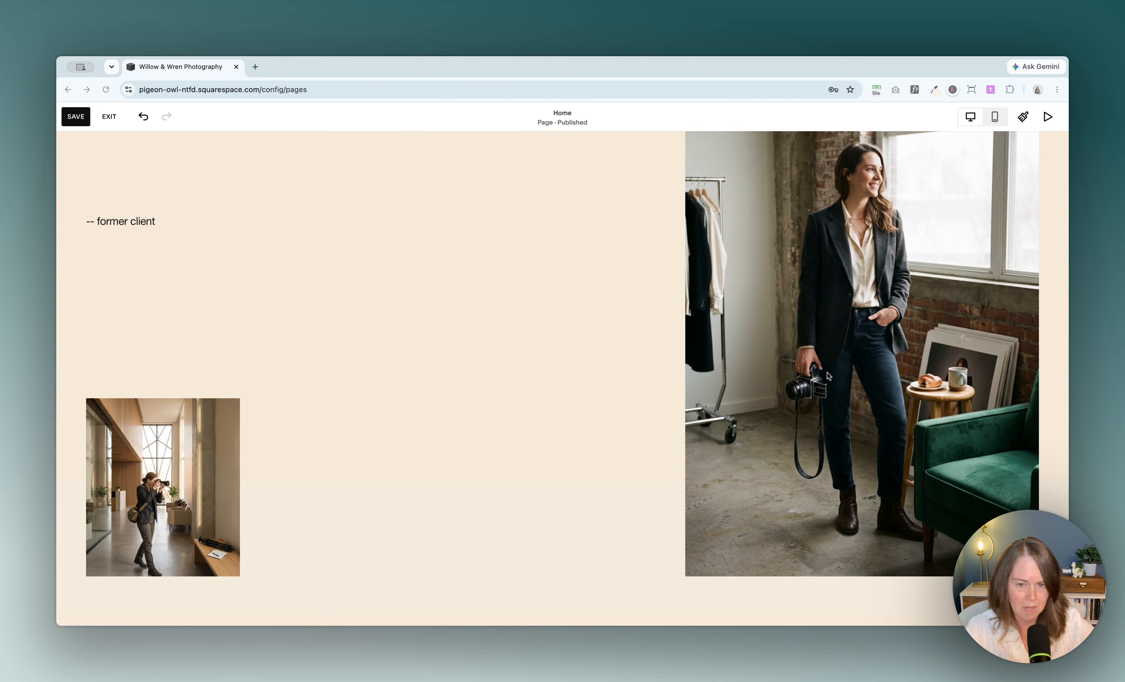
scroll(827, 377, down, 2)
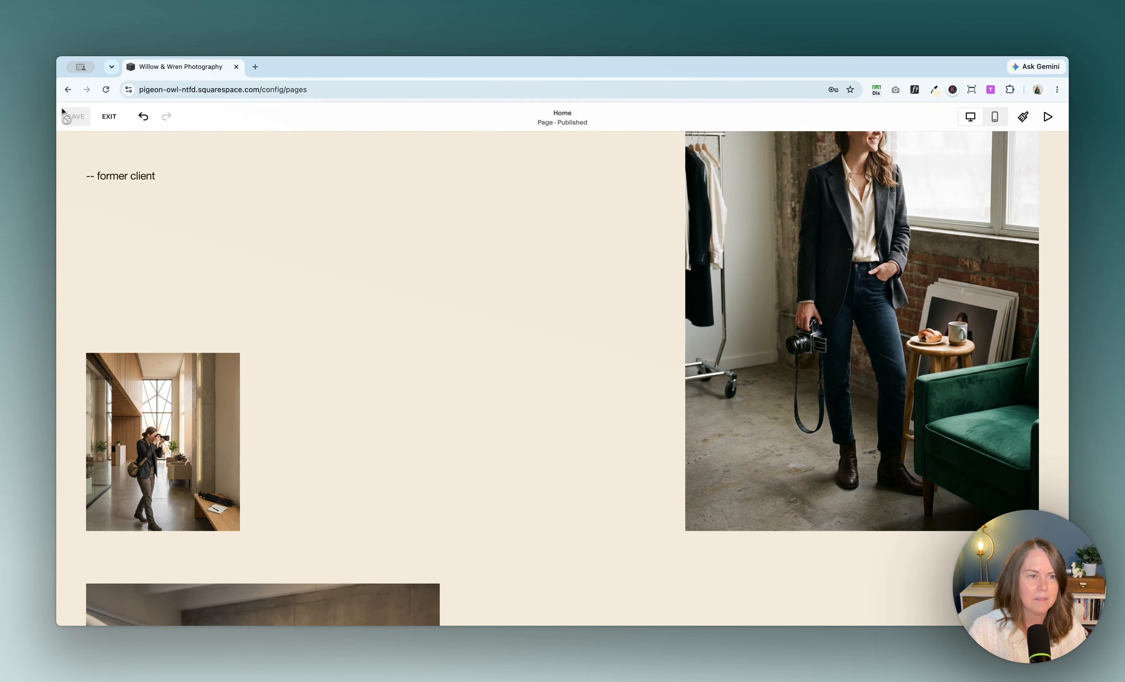
click(75, 117)
click(109, 116)
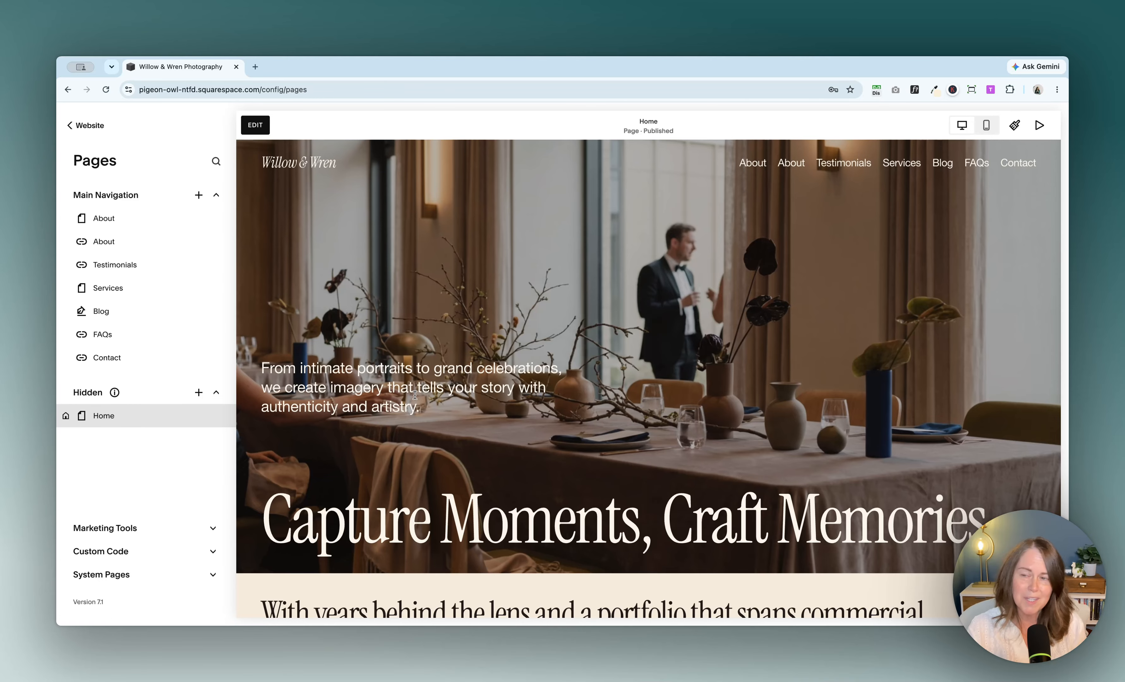
Step: Open SEO / AI Visibility and start adding missing image alt text with AI, accepting the AI terms
scroll(446, 385, down, 1)
click(94, 128)
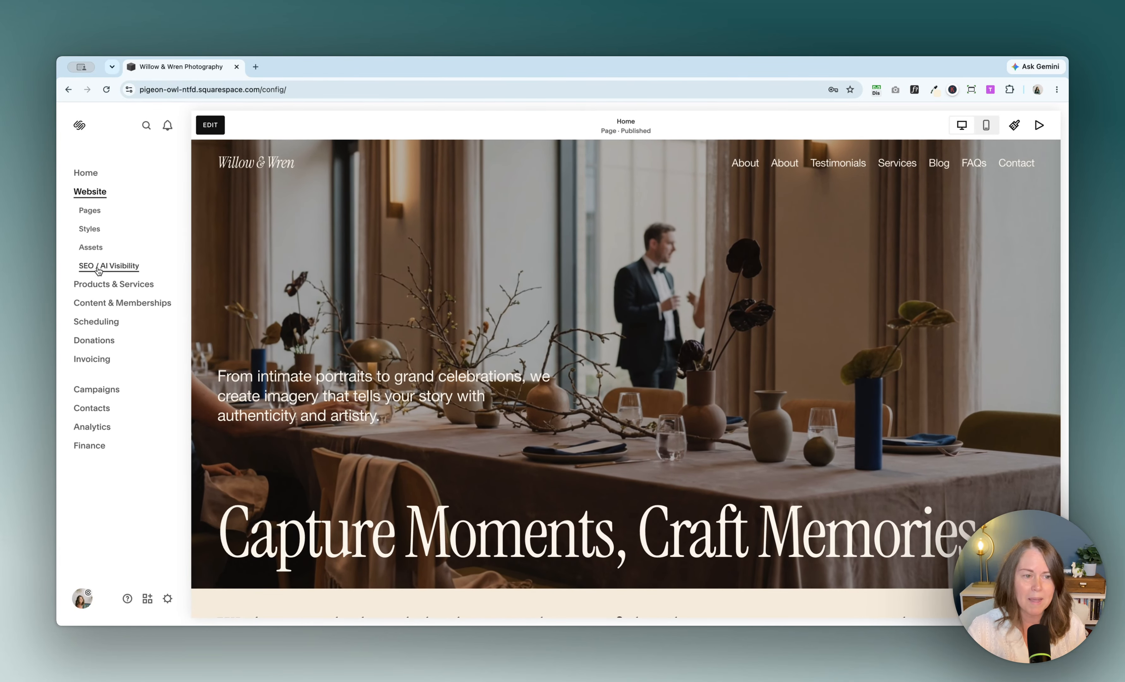
click(99, 271)
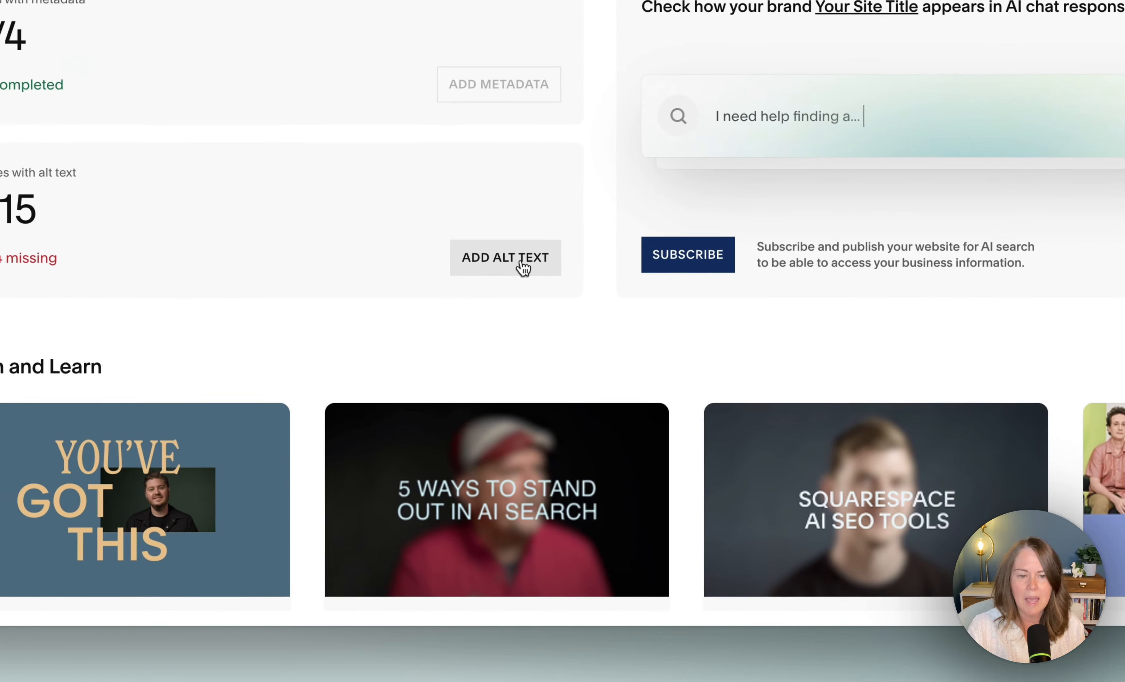
click(584, 432)
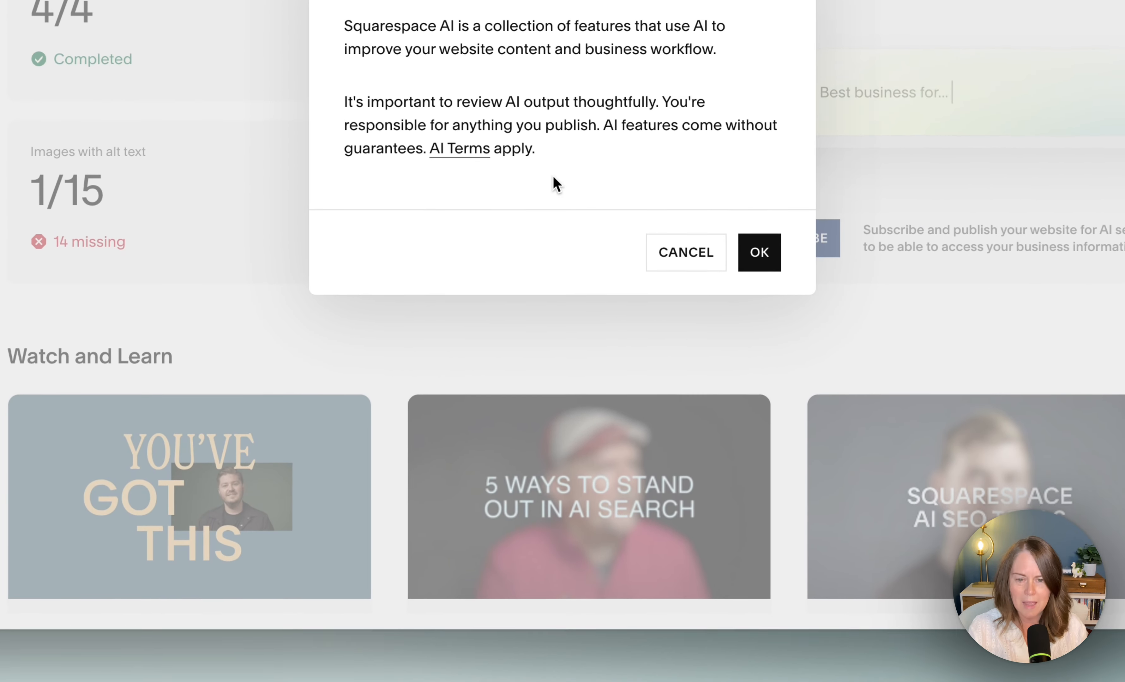
click(759, 248)
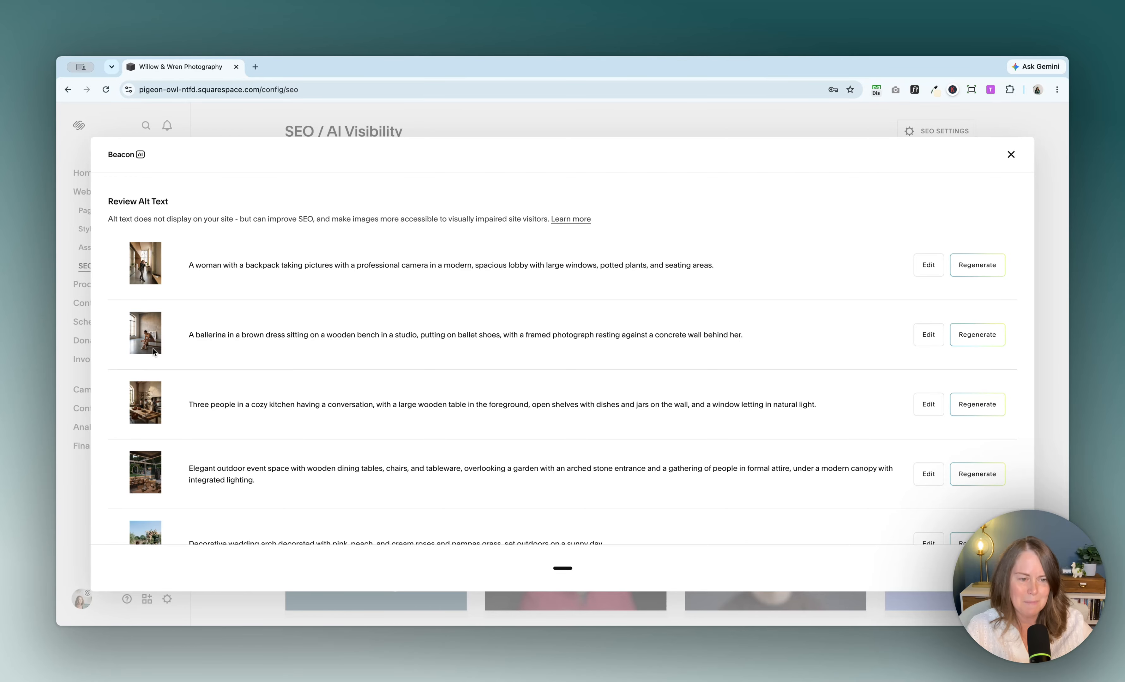
Step: Edit the first image's suggested alt text, replacing 'A woman' with the photographer's name
scroll(152, 451, down, 15)
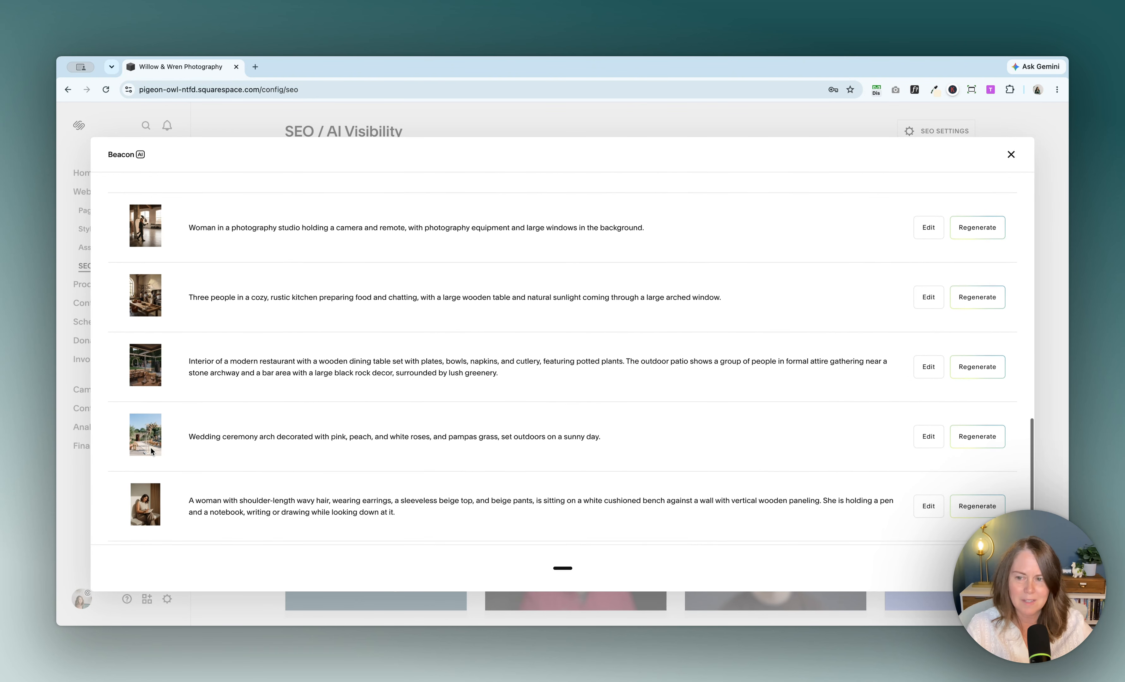
scroll(207, 351, up, 15)
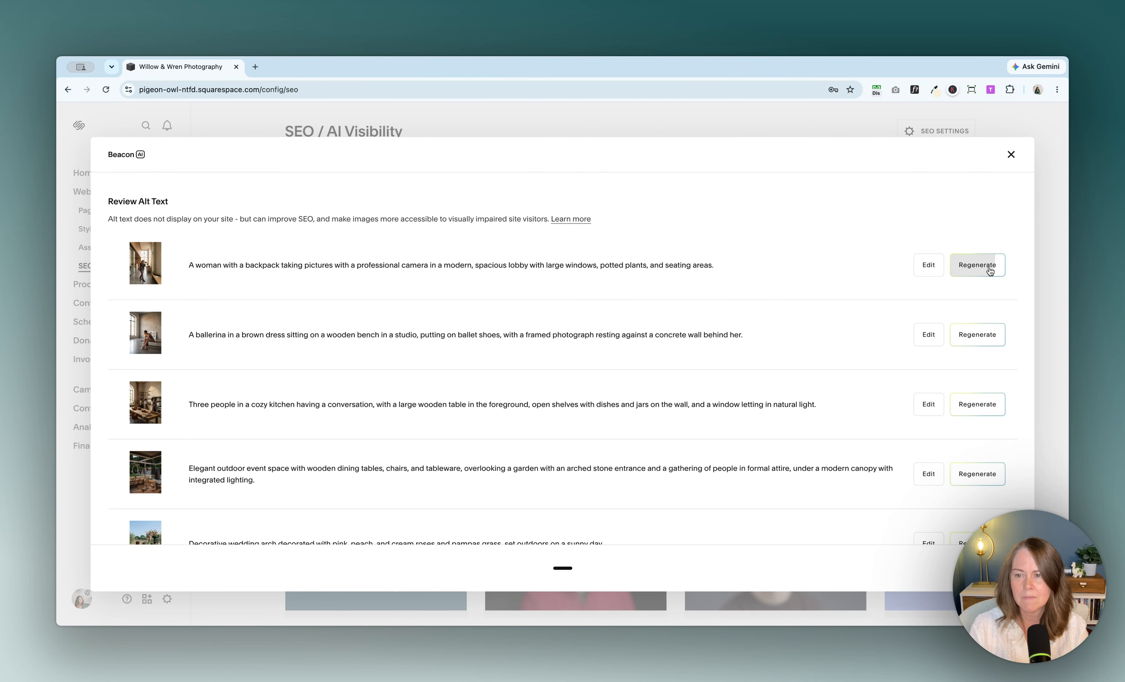
click(928, 265)
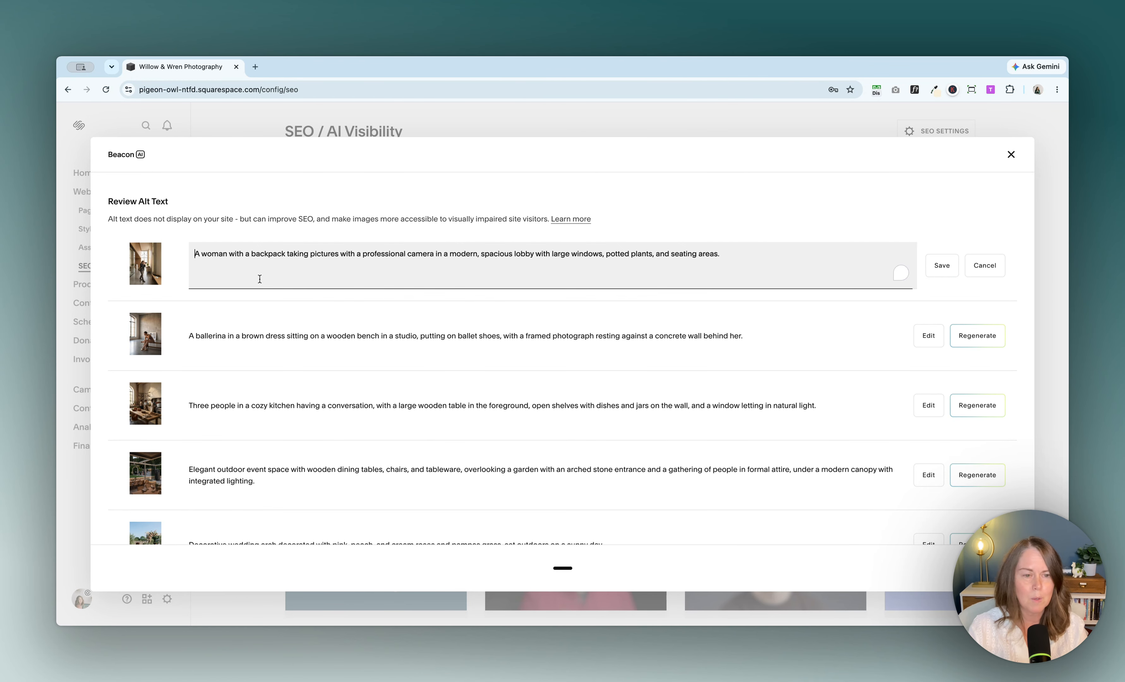
drag(226, 251, 179, 260)
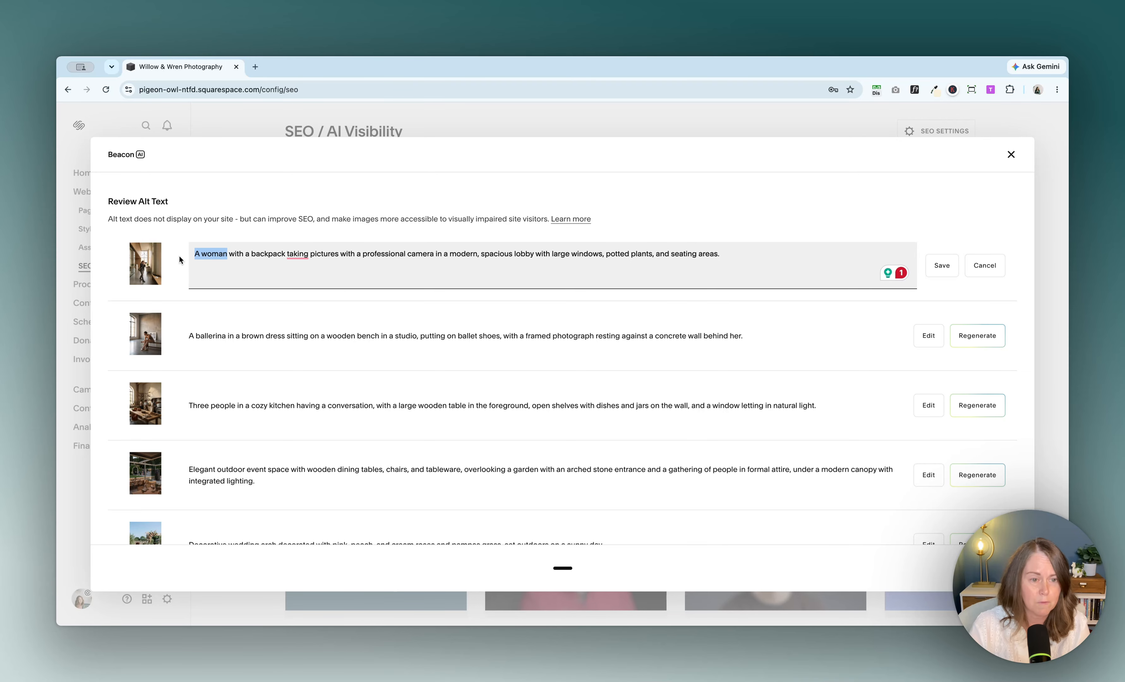
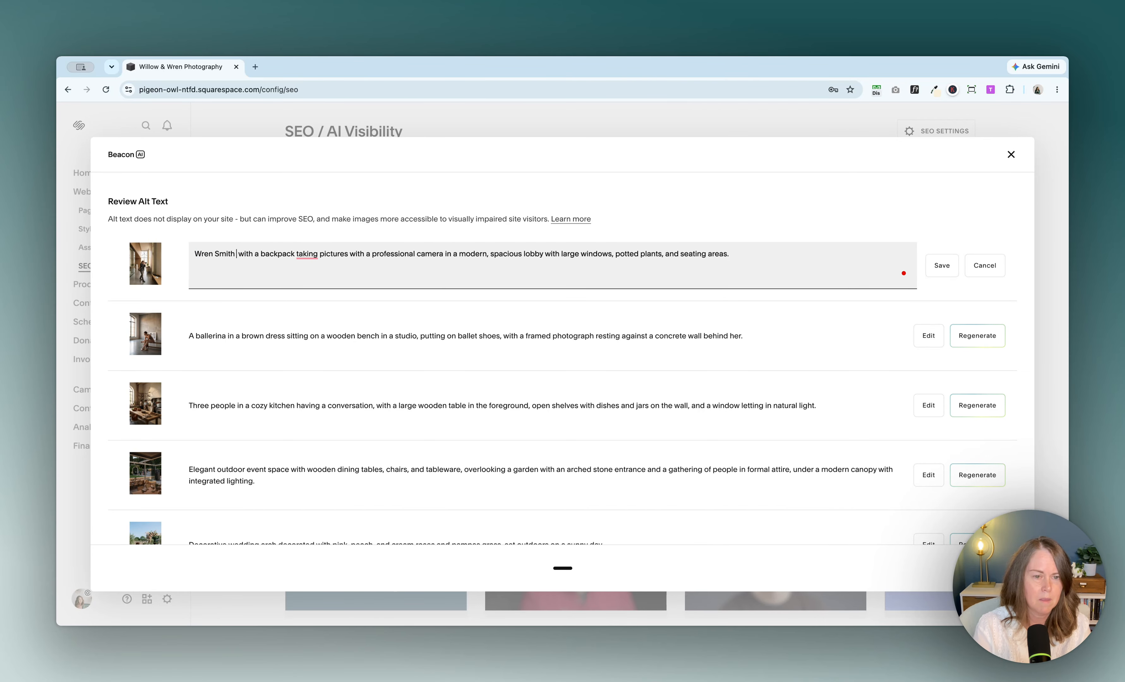